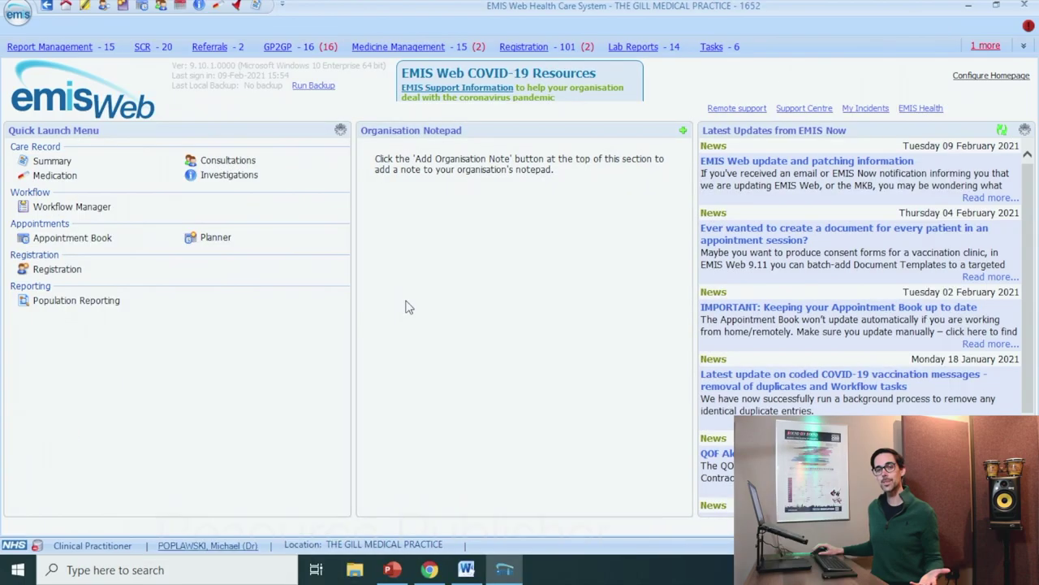
Step: Go to Resource Publisher's Document templates collection from the main menu's Configuration
left_click(18, 13)
mouse_move(70, 230)
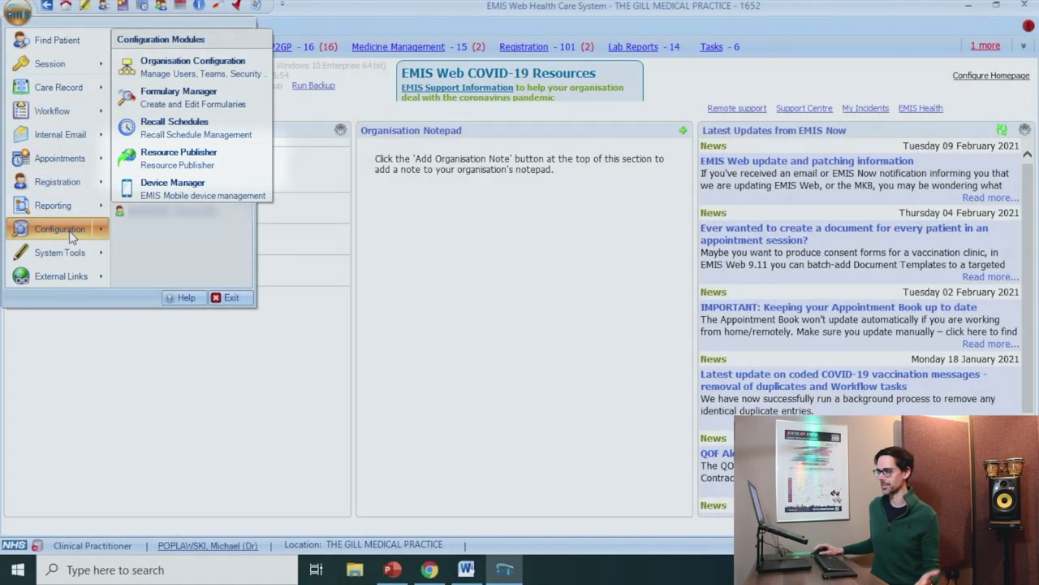
left_click(139, 156)
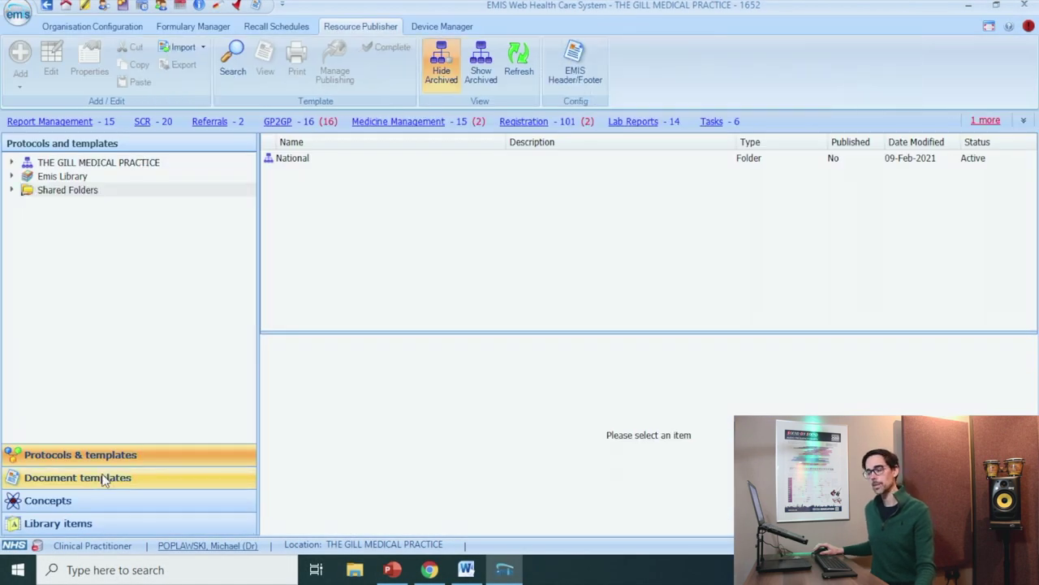
left_click(103, 479)
Step: Create and save a new folder named GPOTM under THE GILL MEDICAL PRACTICE
right_click(89, 164)
mouse_move(146, 172)
left_click(209, 172)
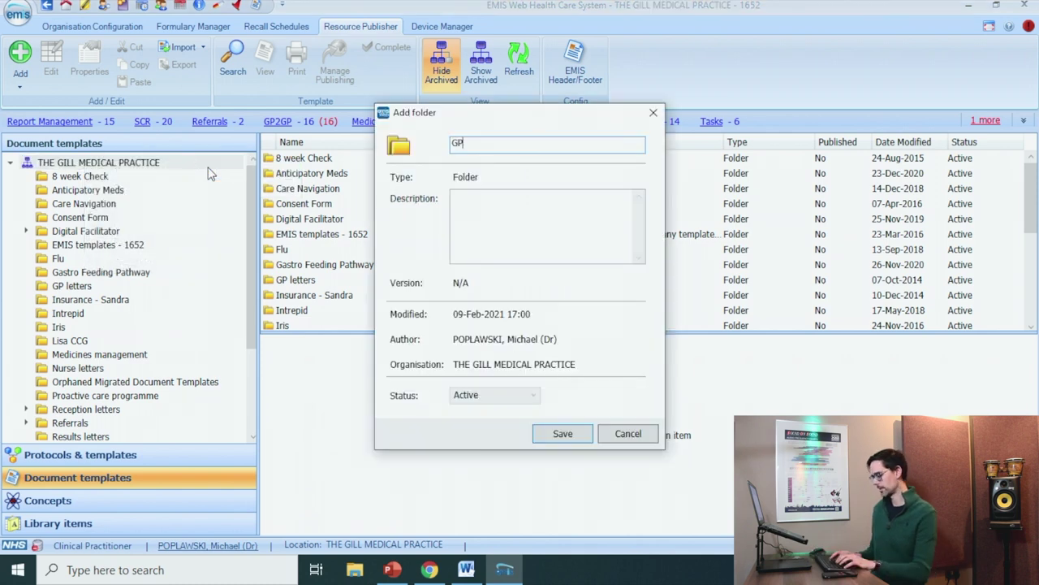
left_click(562, 434)
left_click(180, 47)
Step: Import the 'New auth sheets sc mod MP' document into GPOTM and open it for editing
left_click(188, 61)
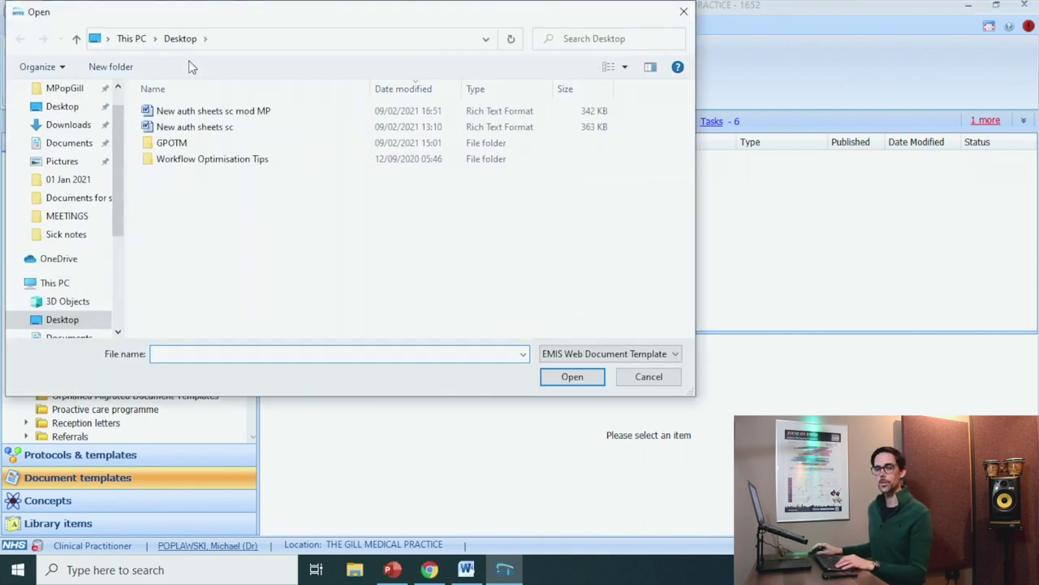
double_click(209, 111)
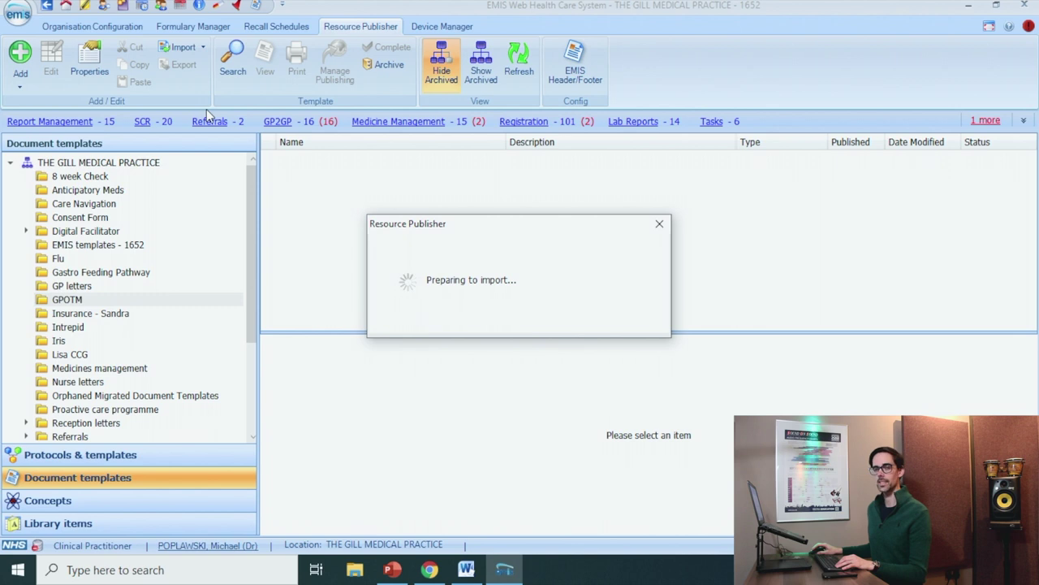
left_click(635, 451)
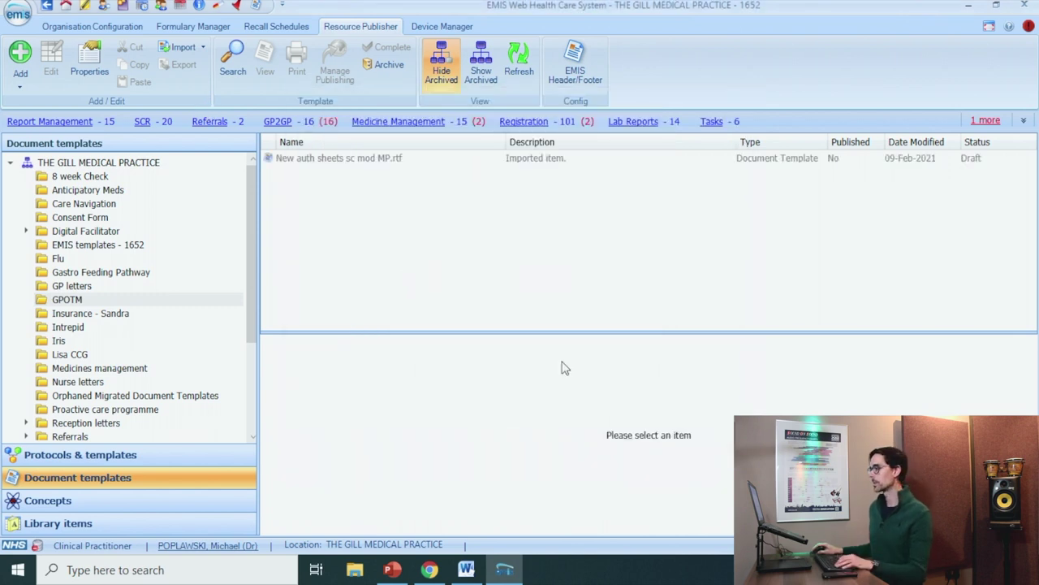
double_click(377, 160)
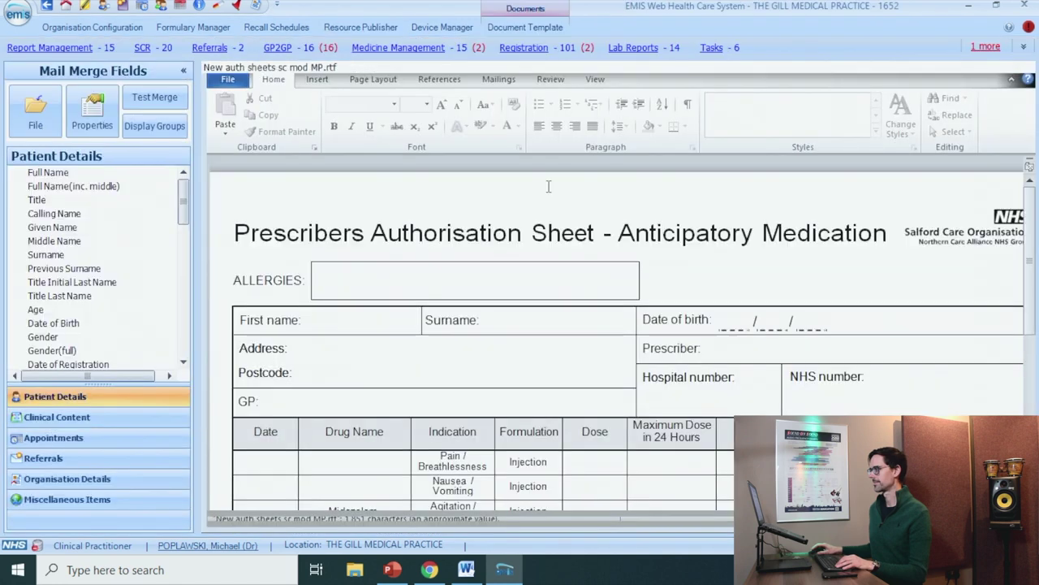
Step: Switch the view to Page Width and place the cursor in the First name cell
left_click(595, 80)
left_click(586, 132)
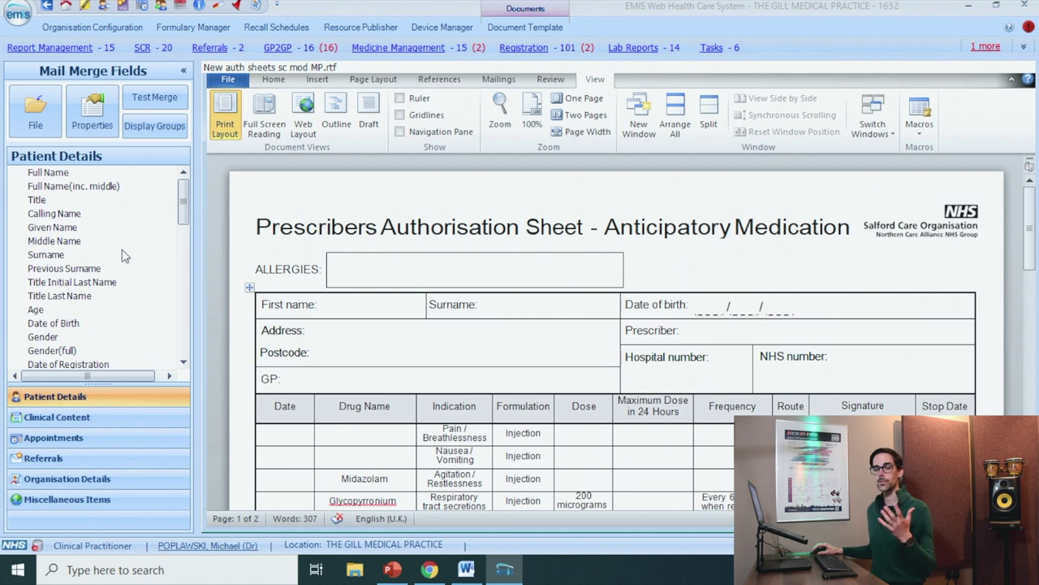
left_click(350, 306)
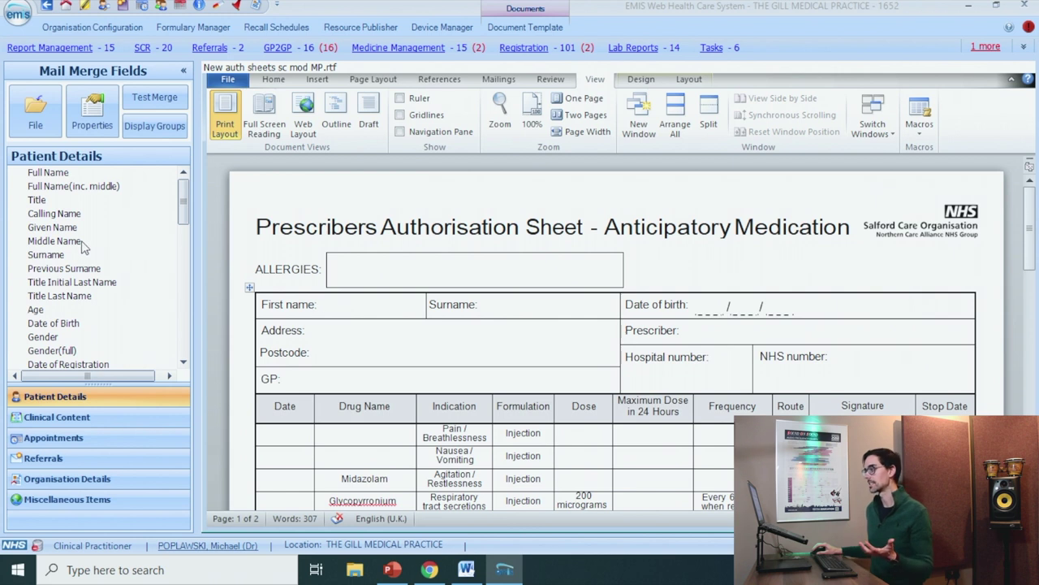
Step: Insert Given Name, Surname and Home Address street, town and postcode merge fields
double_click(52, 227)
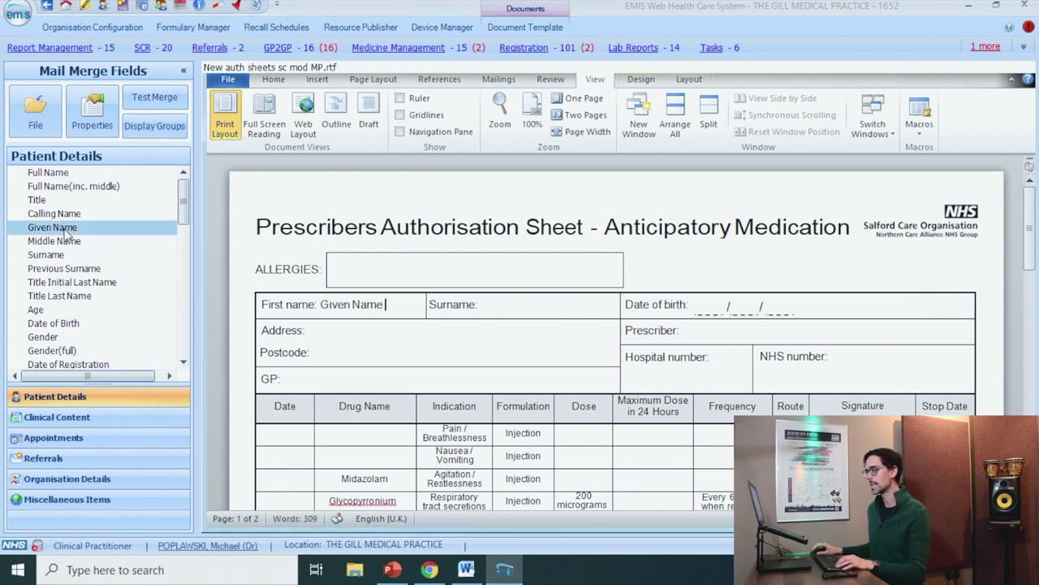
left_click(471, 303)
double_click(46, 254)
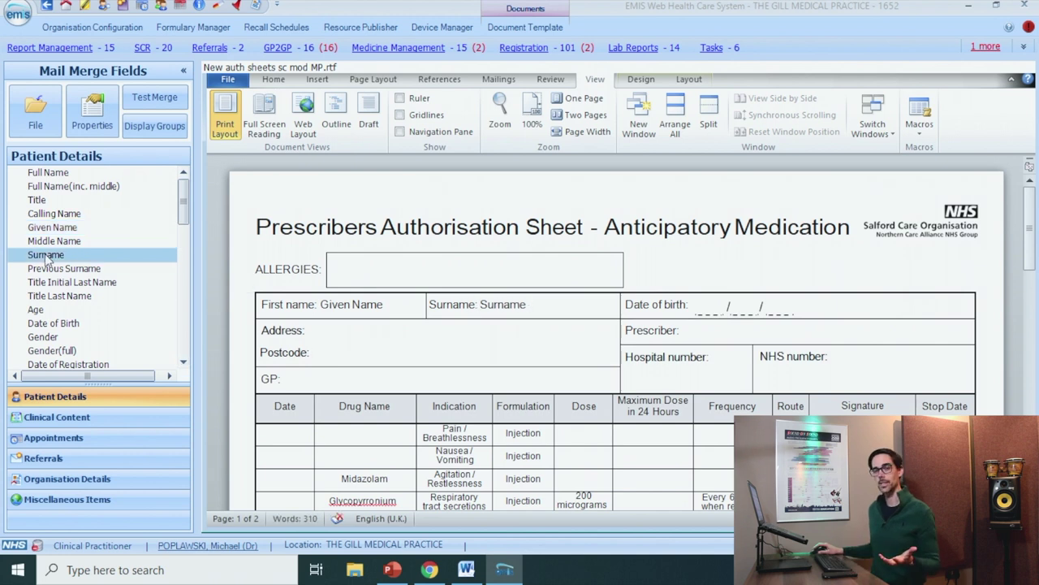
left_click(339, 329)
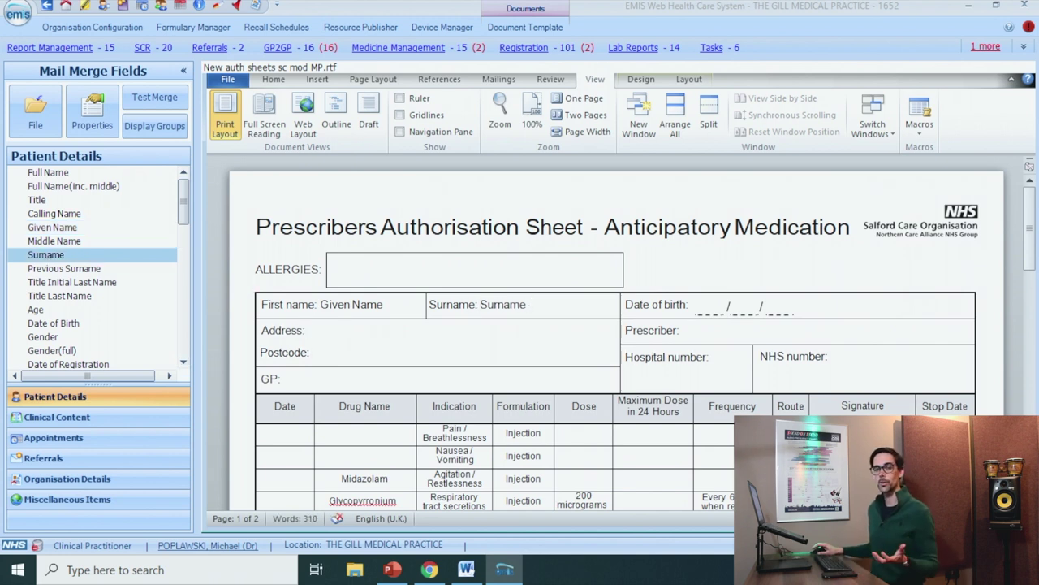
scroll(16, 212, "down", 7)
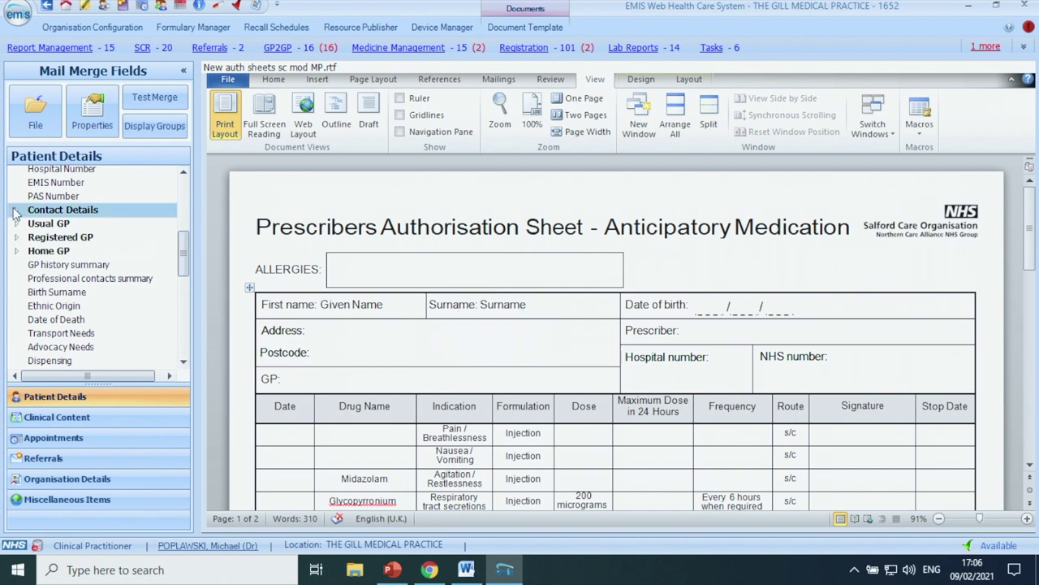
left_click(16, 210)
double_click(39, 223)
left_click_drag(82, 375, 99, 375)
double_click(95, 278)
left_click(307, 352)
double_click(67, 305)
double_click(75, 333)
Step: Insert Usual GP Full Name, NHS Number, Hospital Number and Date of Birth merge fields
key("Down")
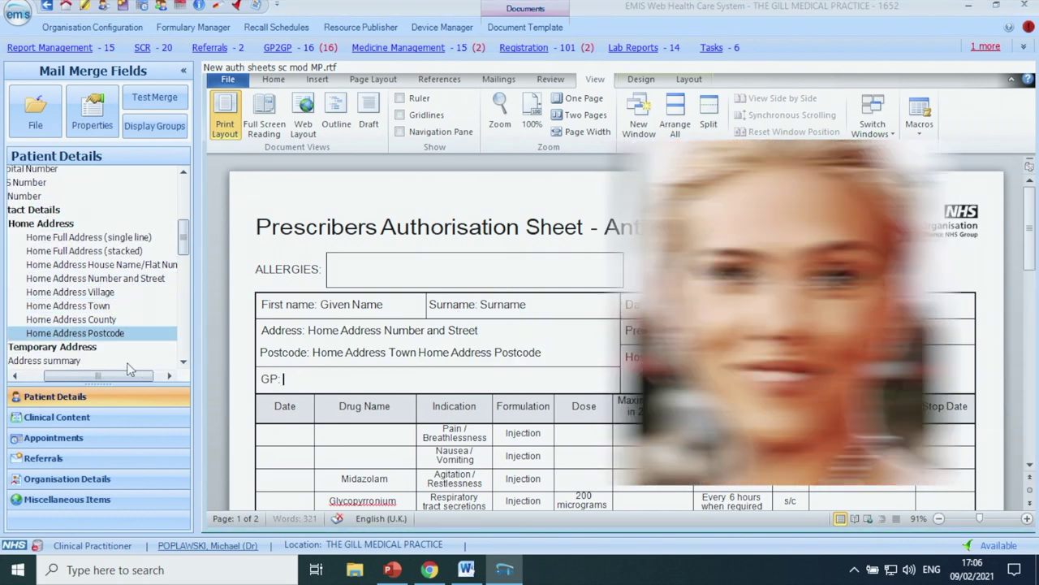
double_click(32, 210)
double_click(49, 223)
double_click(86, 236)
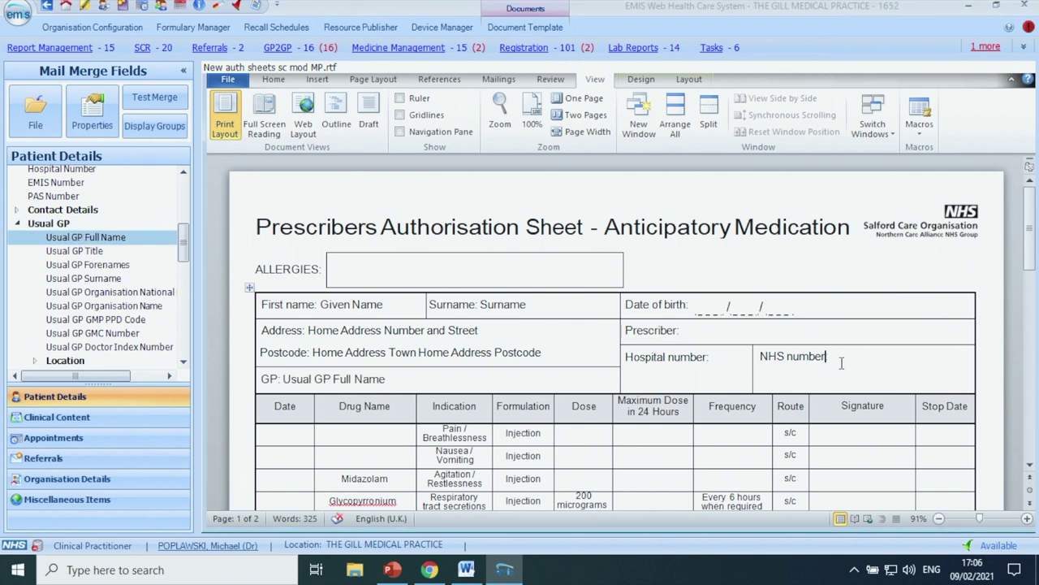
scroll(97, 268, "up", 2)
double_click(53, 214)
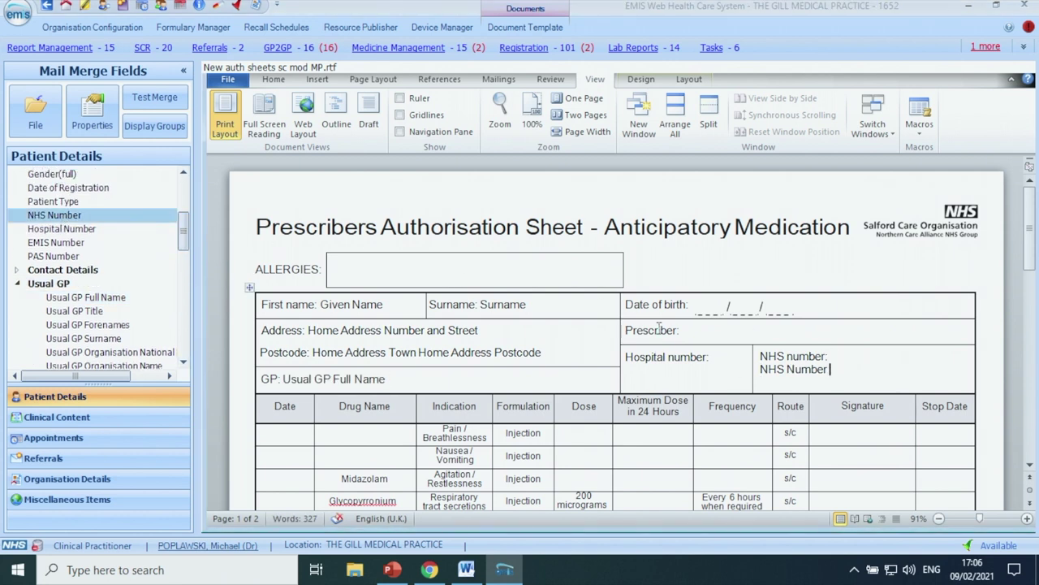
left_click(625, 369)
left_click(61, 228)
double_click(97, 228)
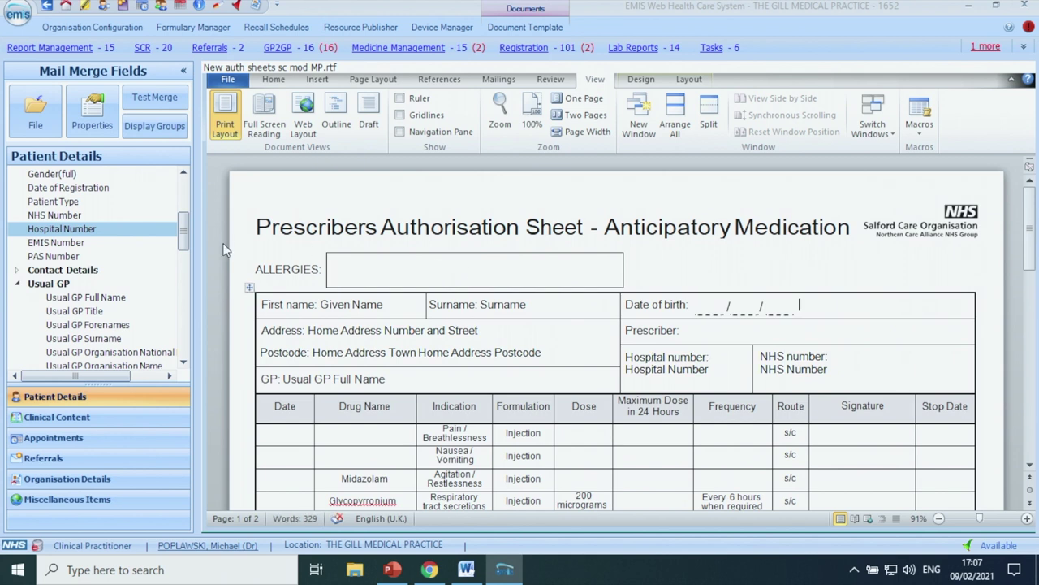
scroll(174, 215, "up", 3)
double_click(69, 279)
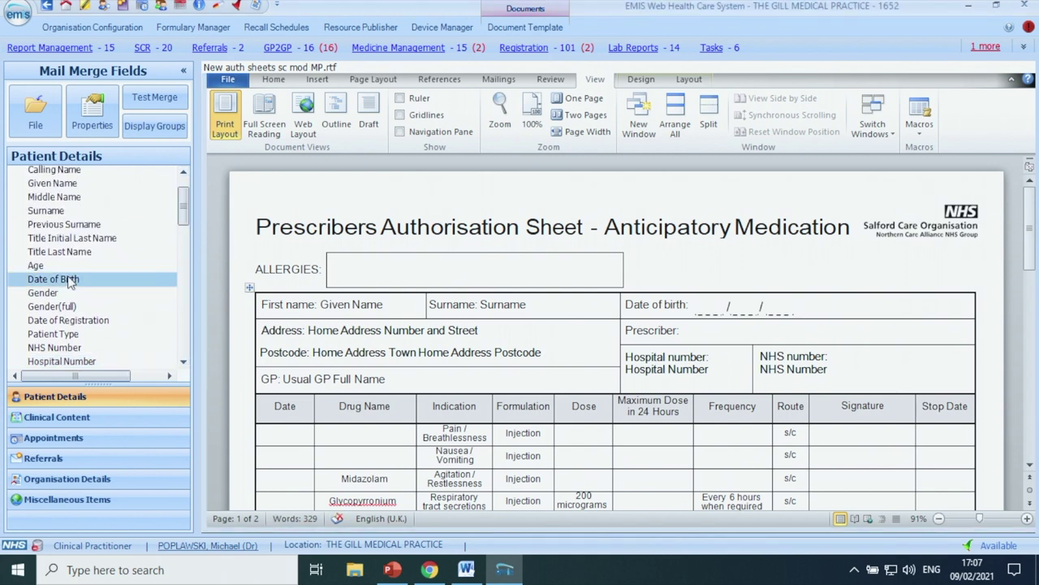
scroll(946, 258, "down", 5)
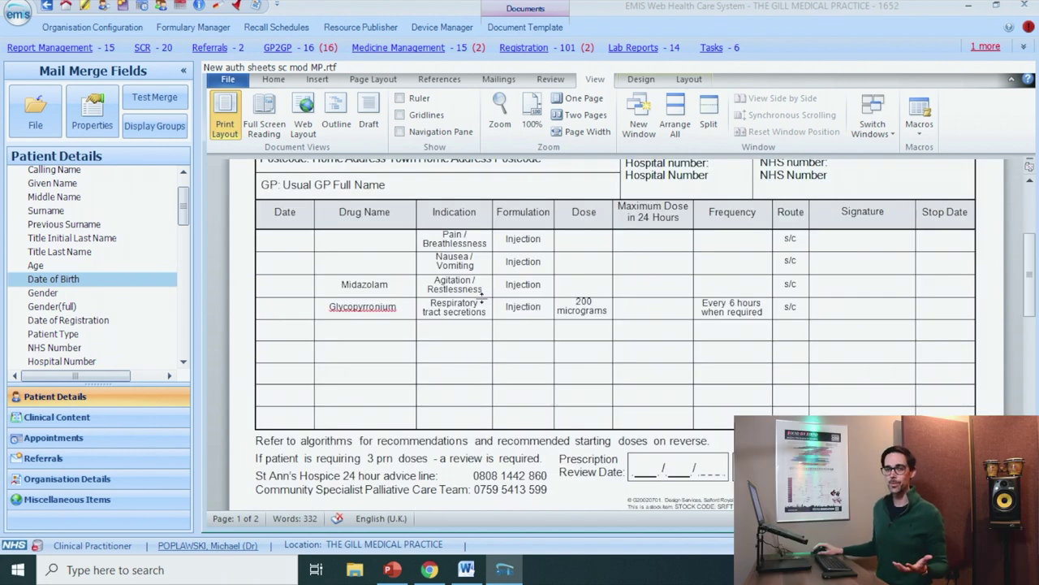
Step: Paste the drug details into the table rows and insert Short date letter merged in the Date cell
left_click_drag(334, 237, 778, 308)
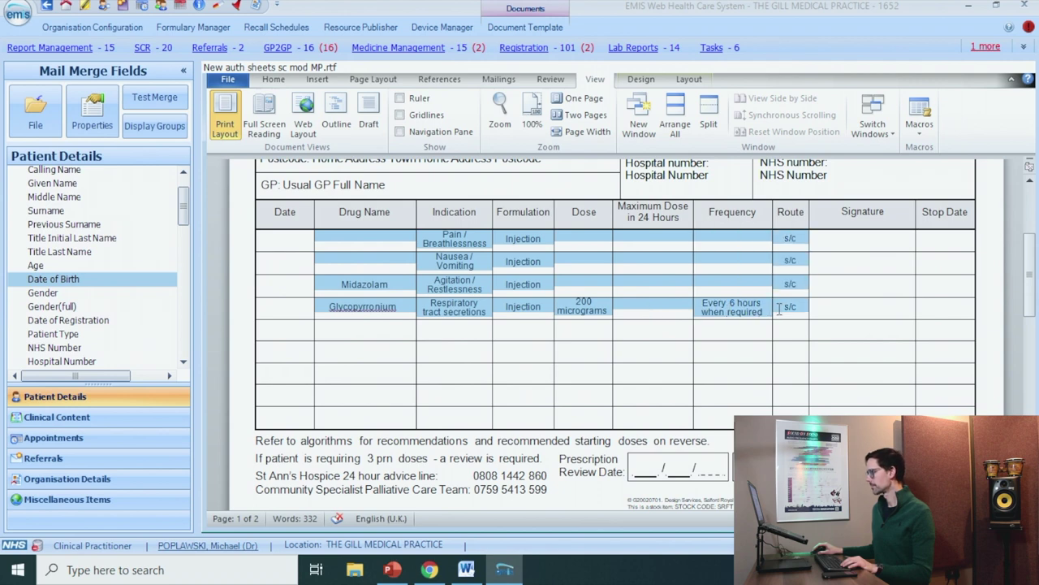
key("ctrl+v")
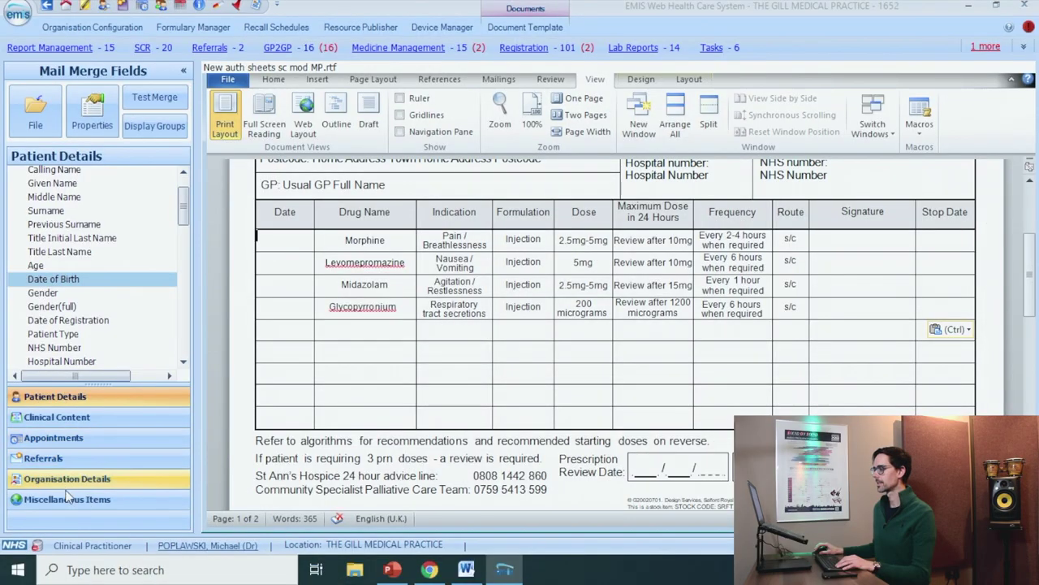
left_click(69, 500)
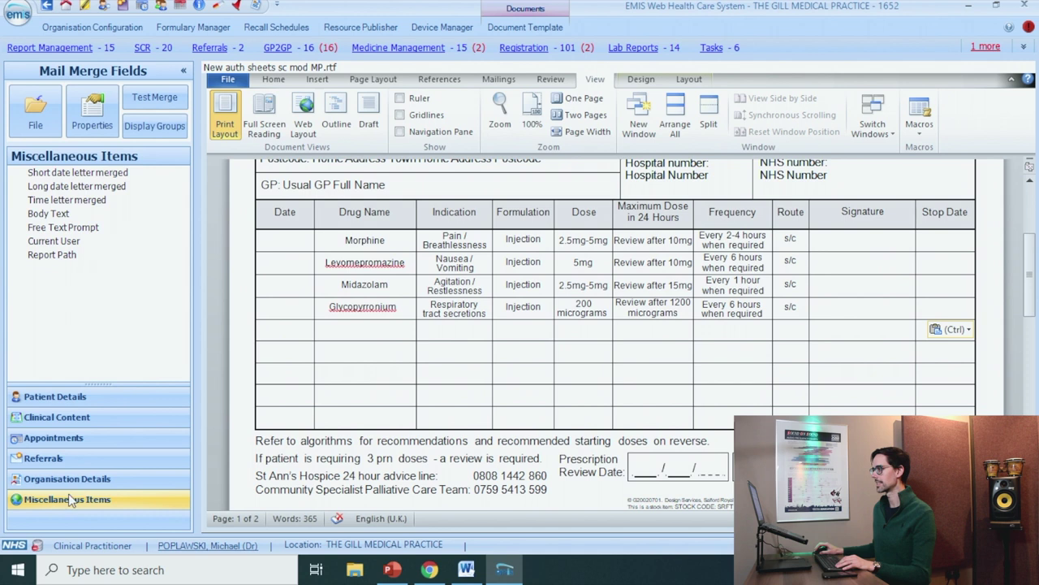
double_click(86, 173)
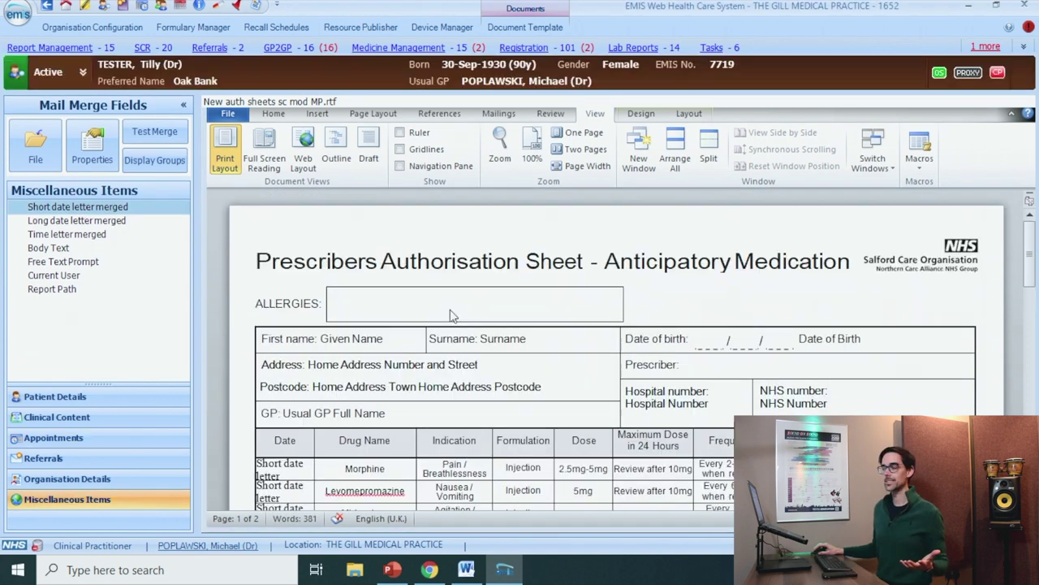
left_click(158, 133)
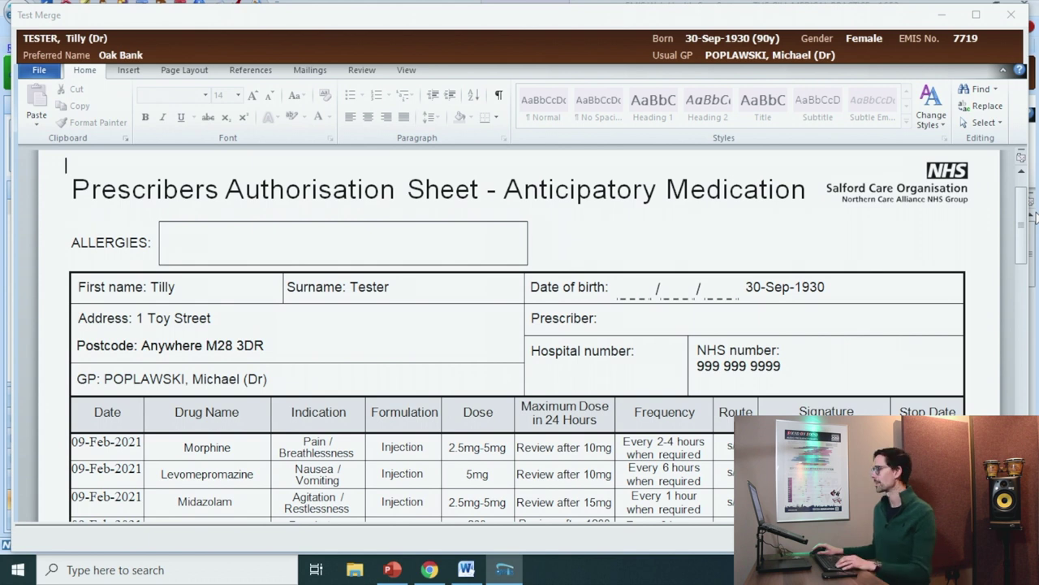
left_click_drag(1024, 214, 1023, 268)
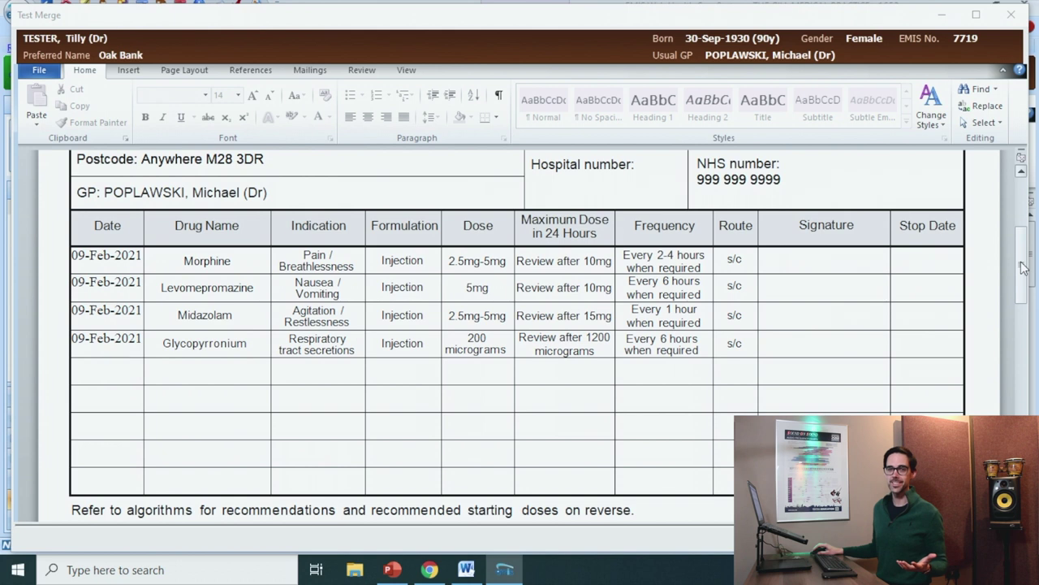
key("alt+F4")
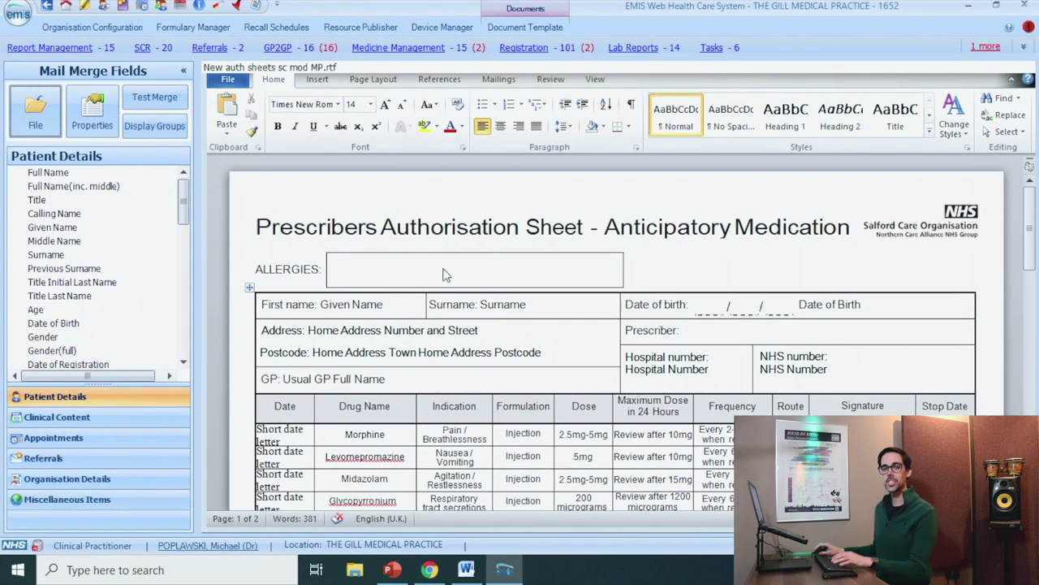
Step: Save the template as 'Anticipatory Medication PRN' with description 'Authorisation Sheet for PRN Medication'
left_click(37, 118)
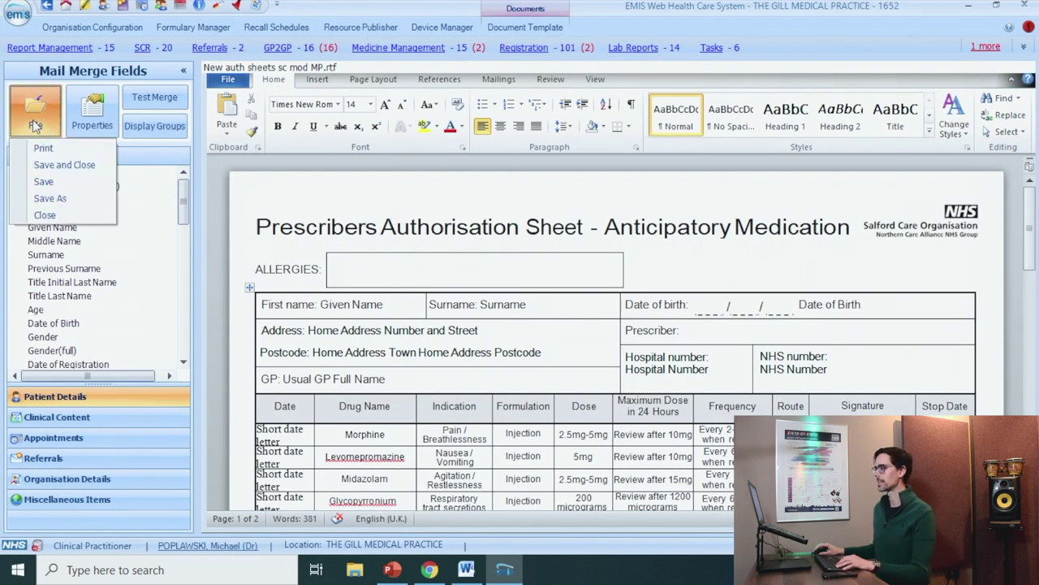
left_click(57, 200)
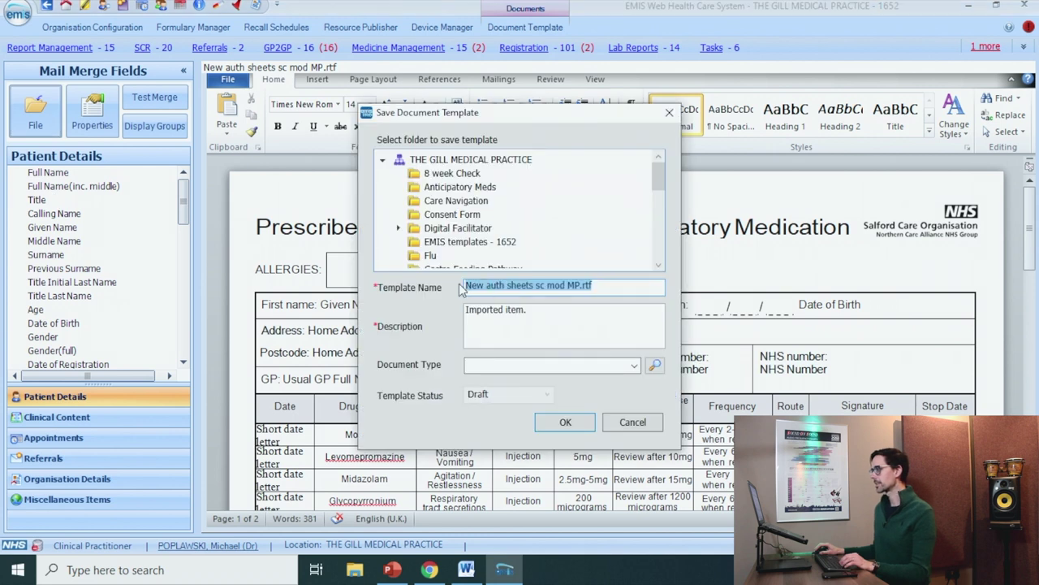
type("Anticipatory Medication PRN")
key("Tab")
type("Authorisation sheet")
key("BackSpace")
key("BackSpace")
key("BackSpace")
key("BackSpace")
key("BackSpace")
type("Sheet for PRN Medication")
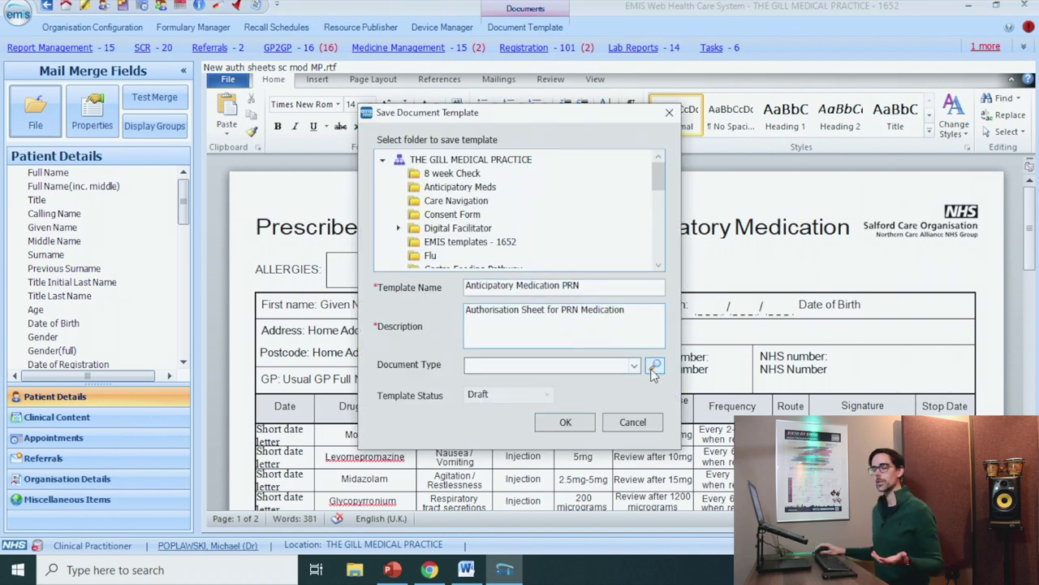
Step: Set the document type to palliative care anticipatory medication, then save and close
left_click(655, 366)
type("anticipatory")
scroll(513, 358, "down", 5)
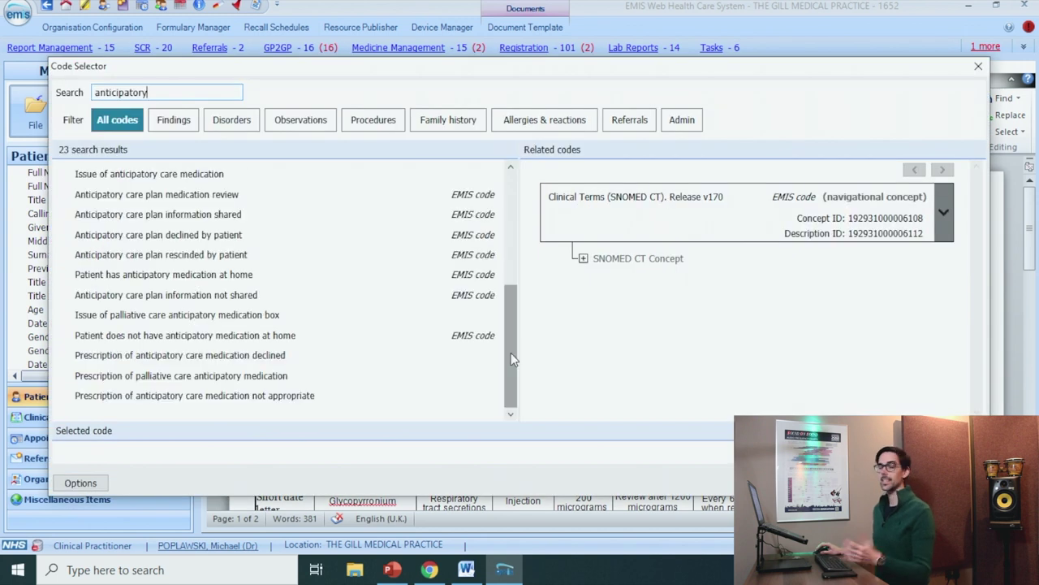
double_click(302, 375)
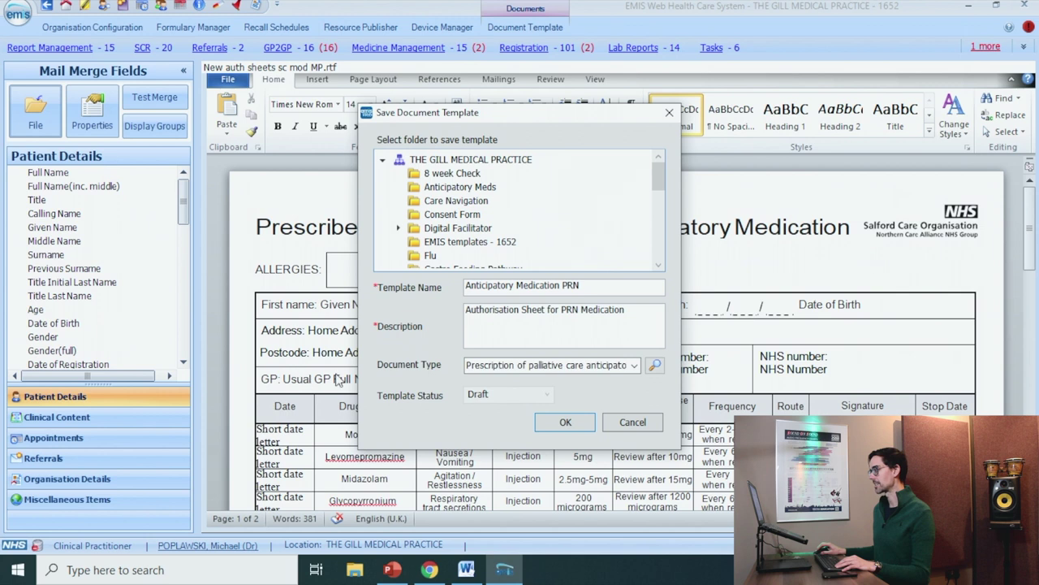
left_click(566, 421)
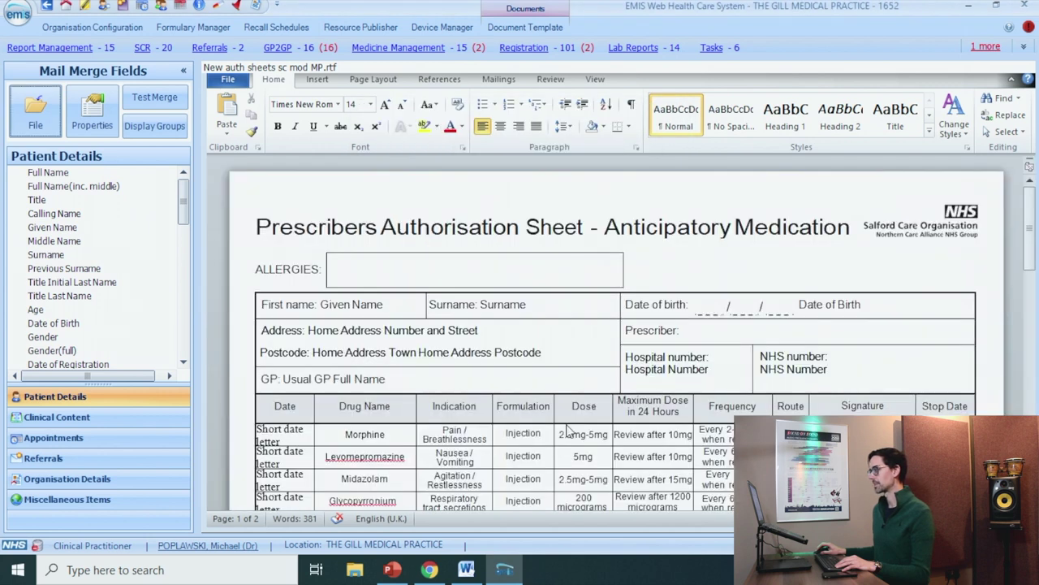
left_click(35, 111)
left_click(49, 167)
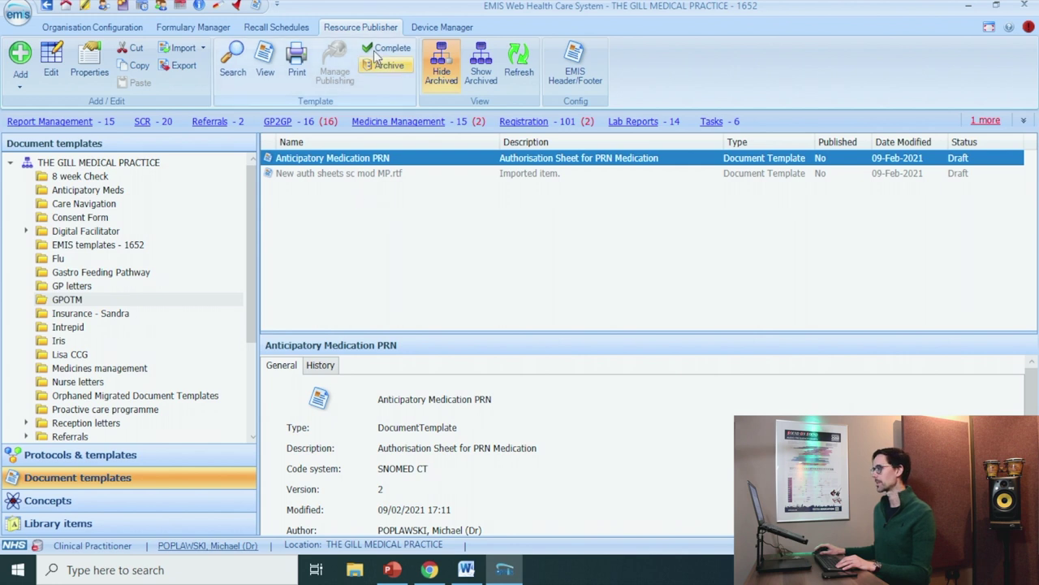
Step: Complete the template and start a GP Surgery consultation for the test patient dated 09-Feb-2021 17:11
left_click(375, 50)
left_click(552, 322)
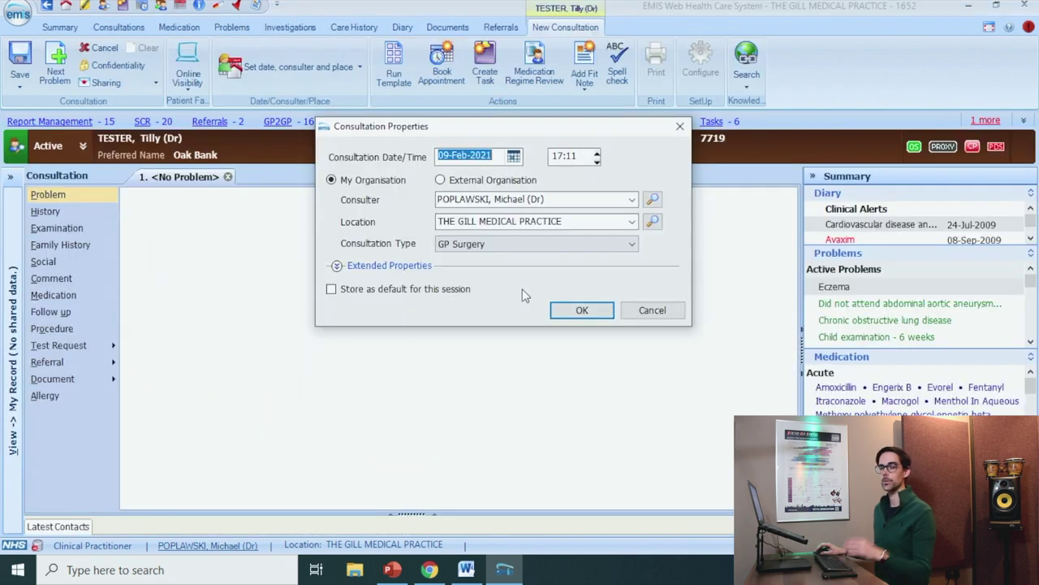
left_click(467, 297)
left_click(578, 311)
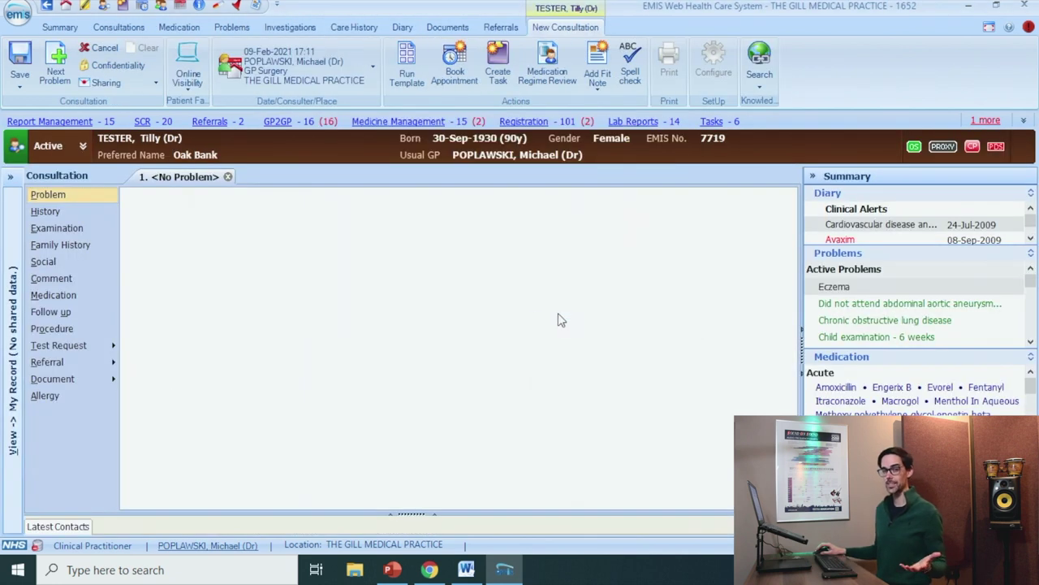
left_click(96, 377)
left_click(149, 385)
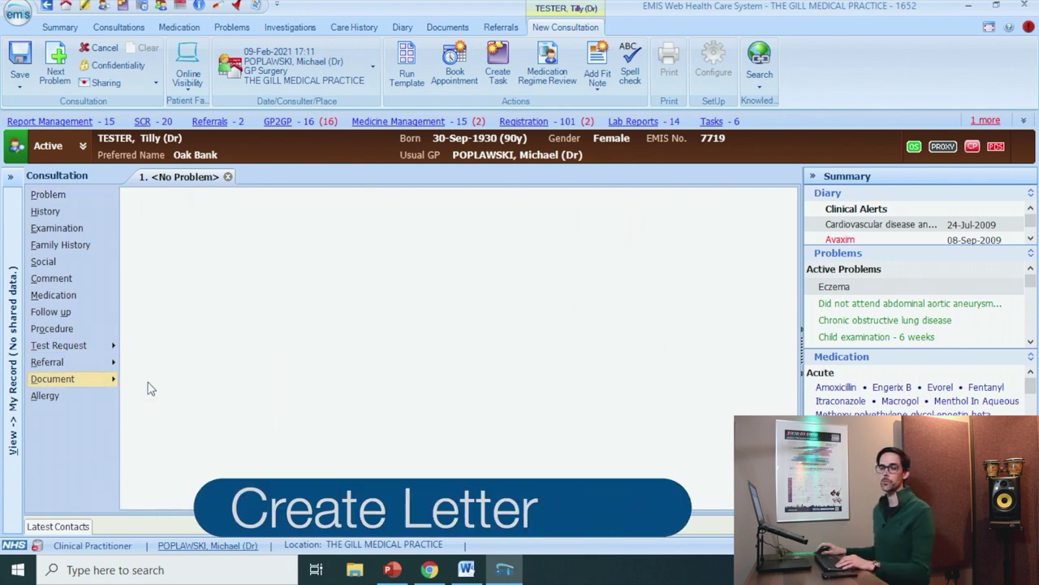
Step: Search templates for 'antici' and create the letter from Anticipatory Medication PRN
left_click(638, 382)
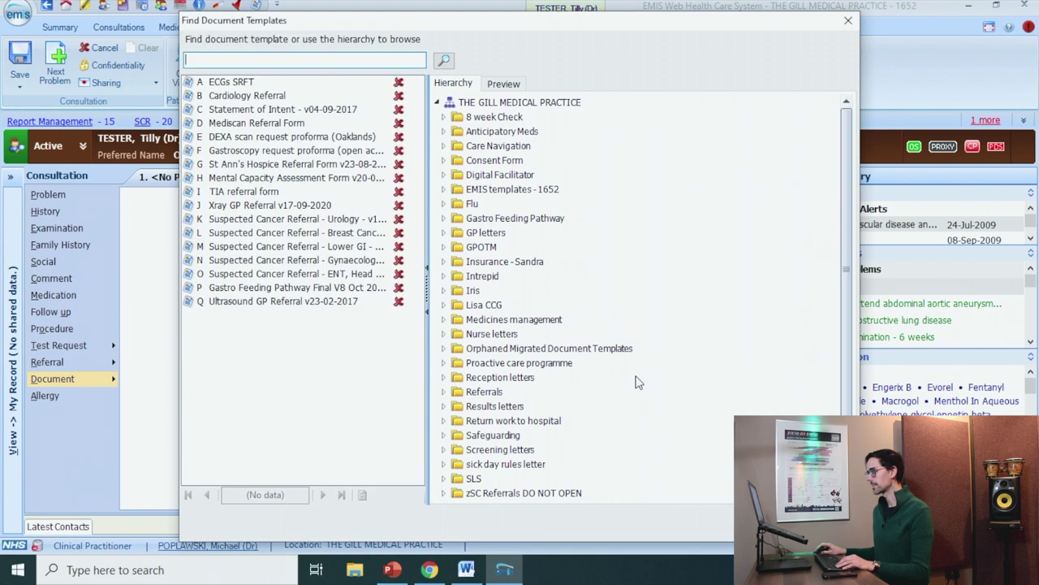
type("antici")
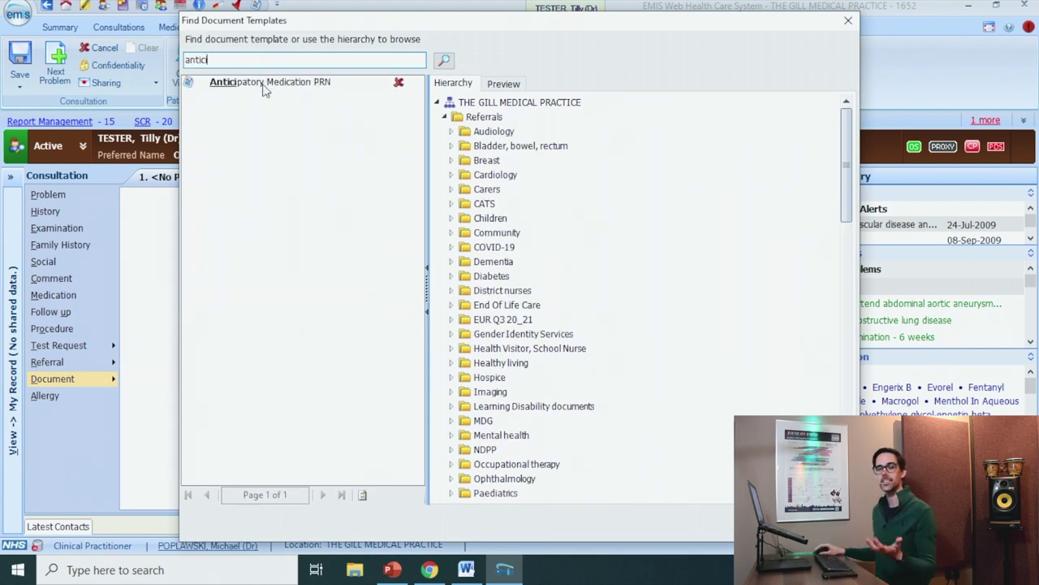
double_click(262, 83)
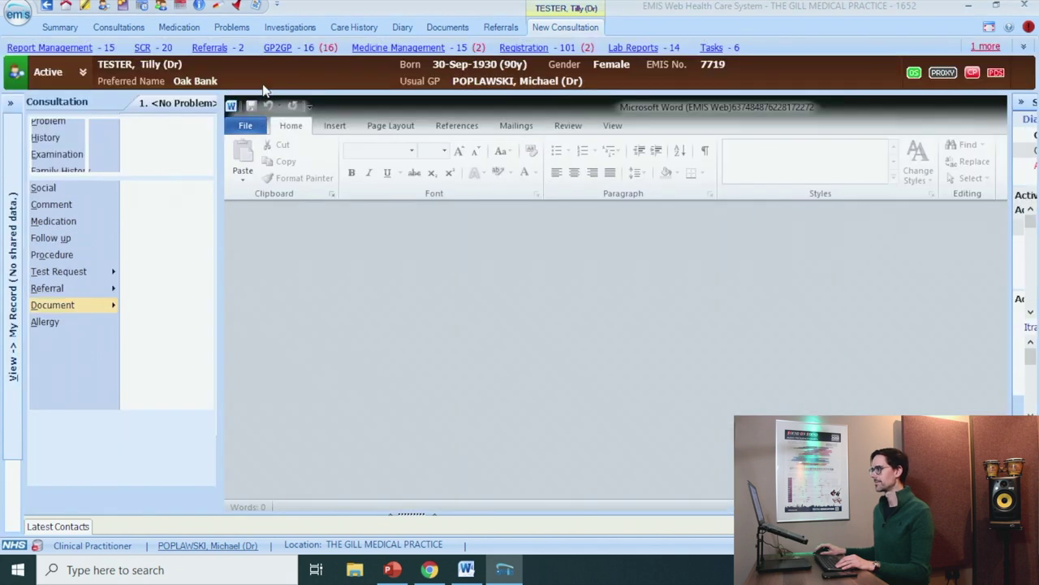
scroll(1003, 280, "down", 3)
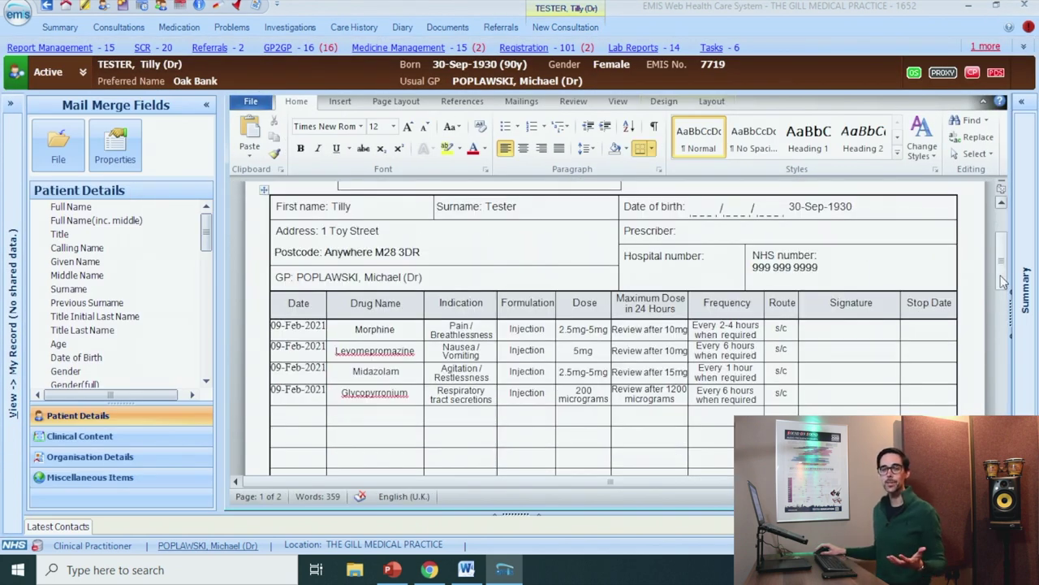
scroll(729, 330, "up", 3)
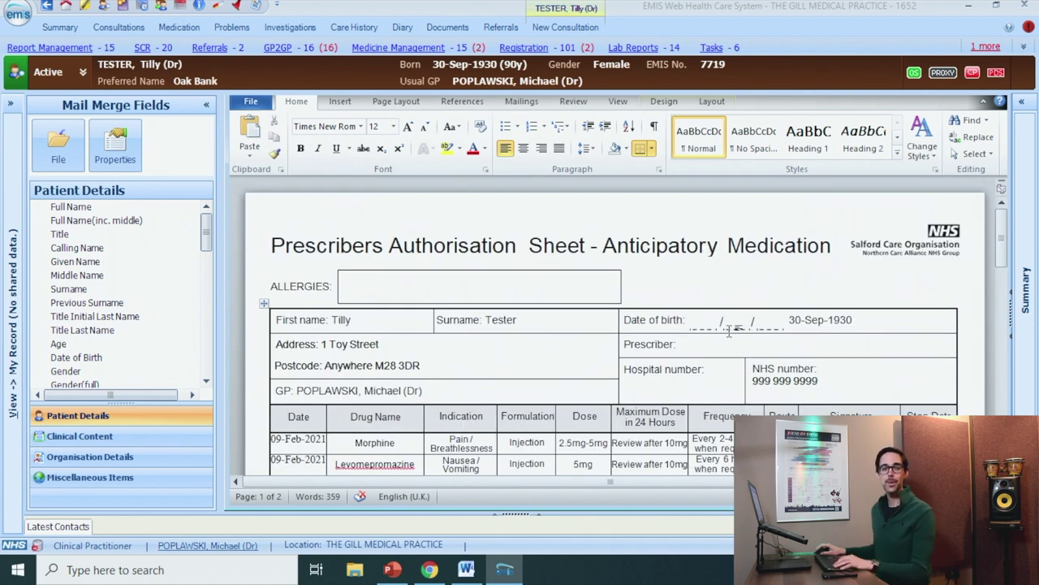